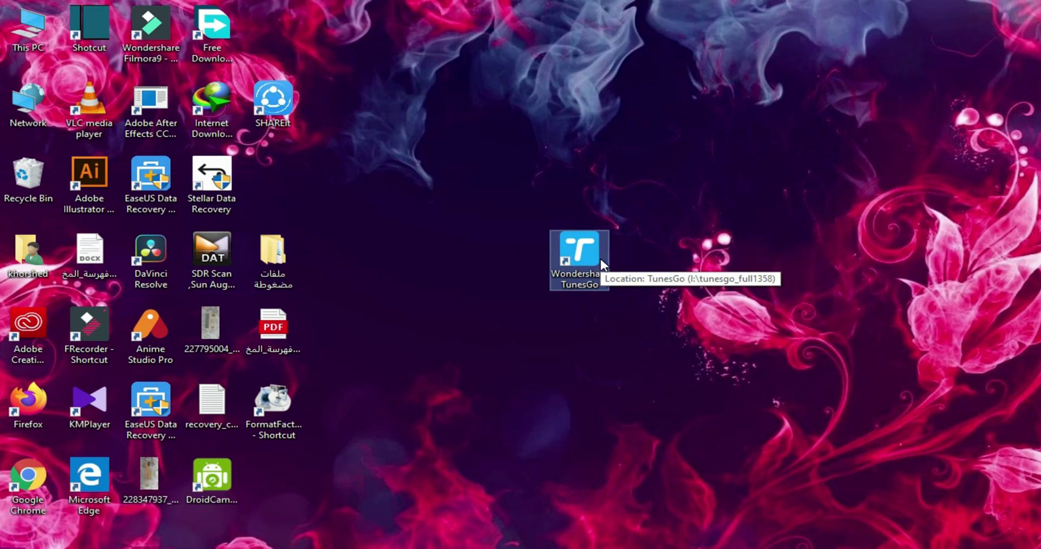
# Step: Launch Wondershare TunesGo, set its interface language to اللغة العربية, and restart it to apply the change
pyautogui.doubleClick(579, 255)
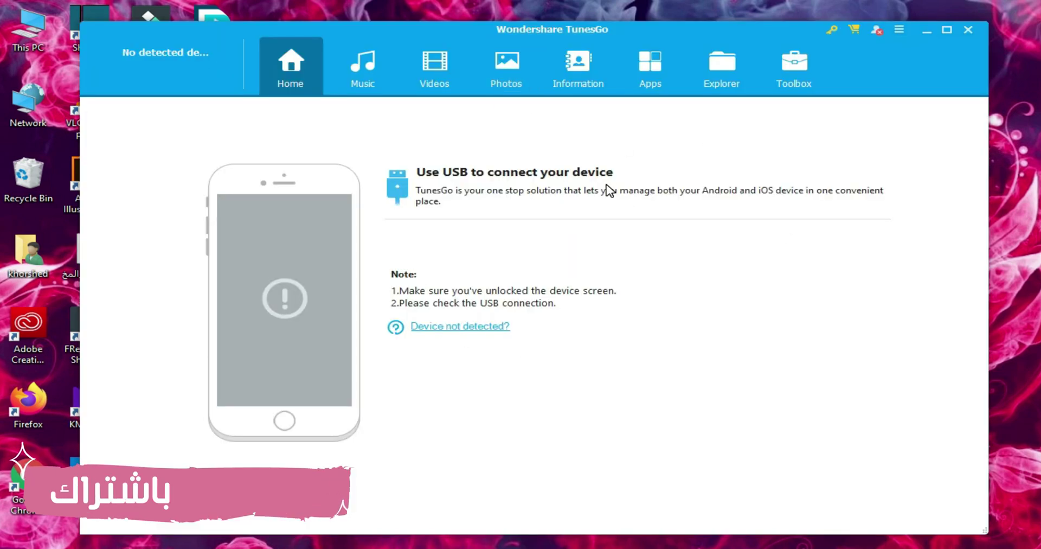
pyautogui.click(899, 30)
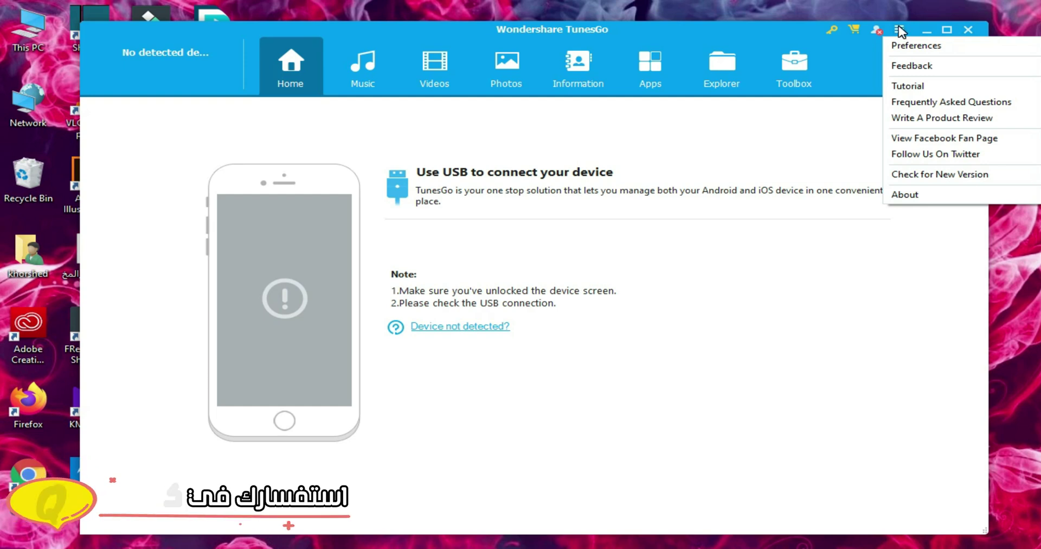
pyautogui.click(920, 47)
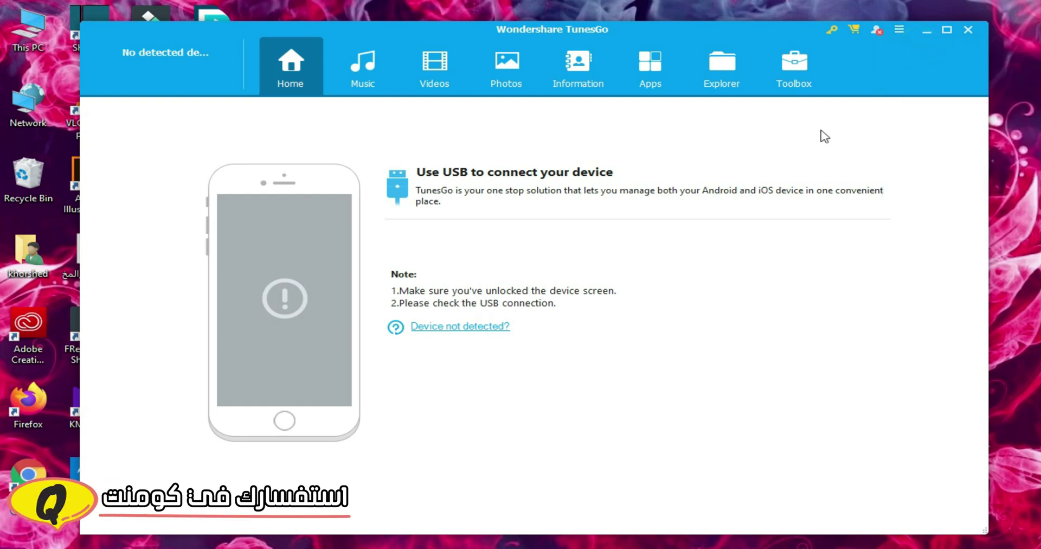
pyautogui.click(446, 211)
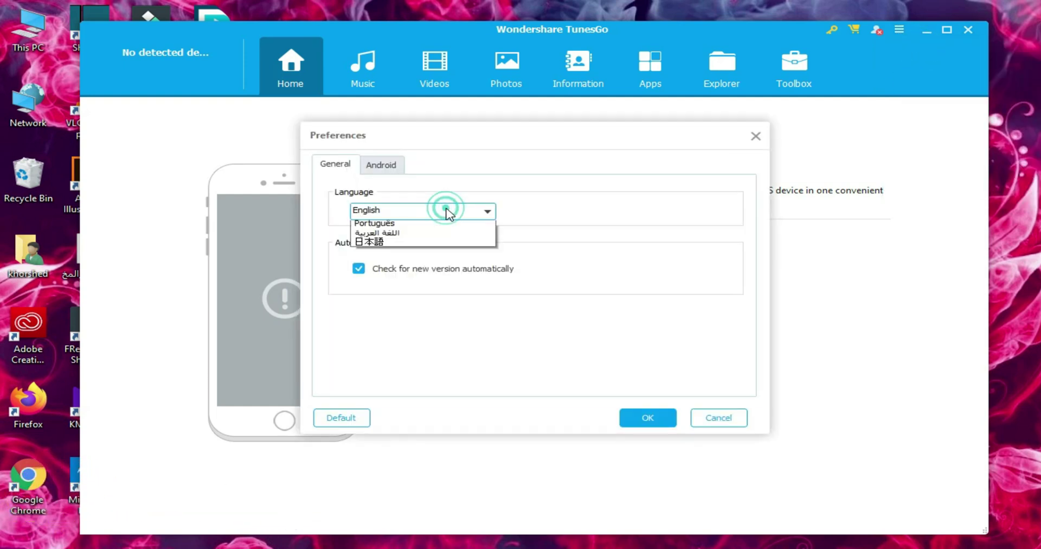
pyautogui.click(416, 293)
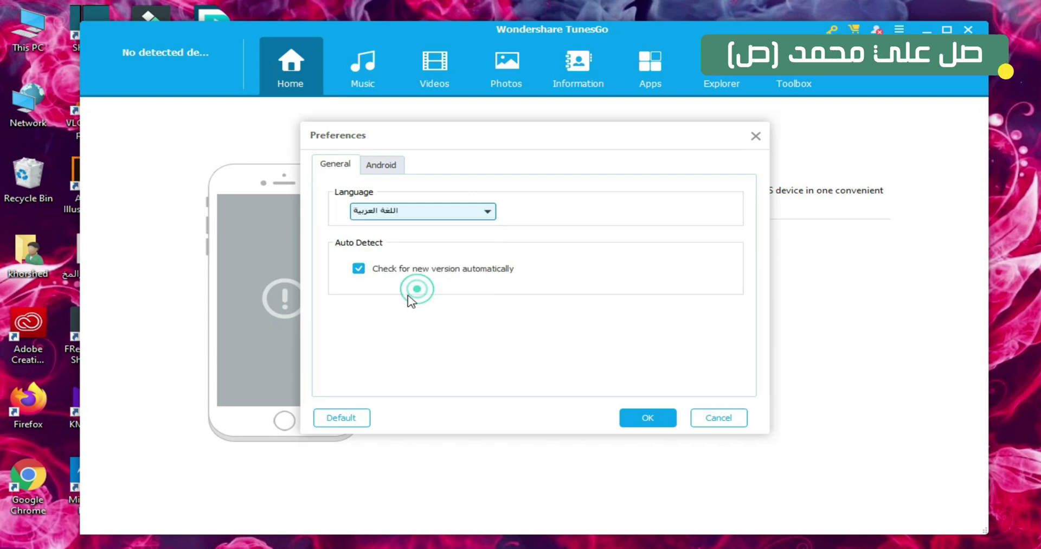
pyautogui.click(646, 419)
pyautogui.click(664, 325)
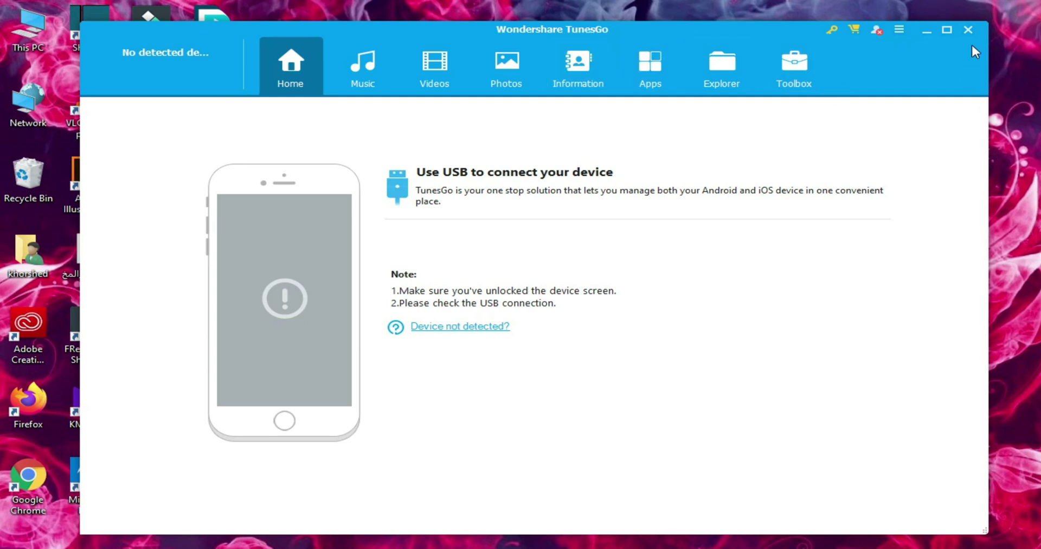
pyautogui.click(967, 29)
pyautogui.doubleClick(590, 258)
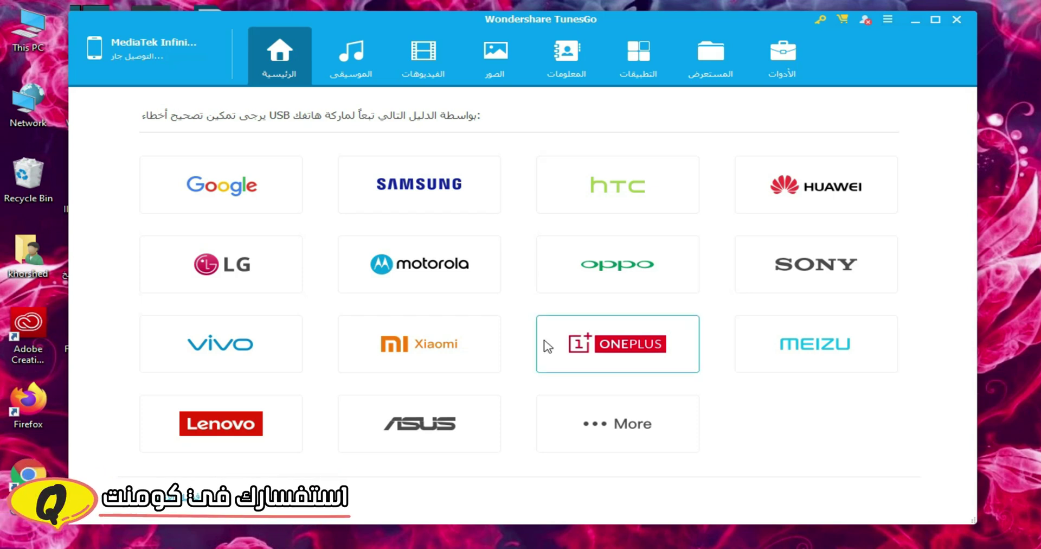
# Step: Review the USB debugging instructions for other phone brands across all Android version ranges, returning to Android 6.0 and above
pyautogui.click(624, 433)
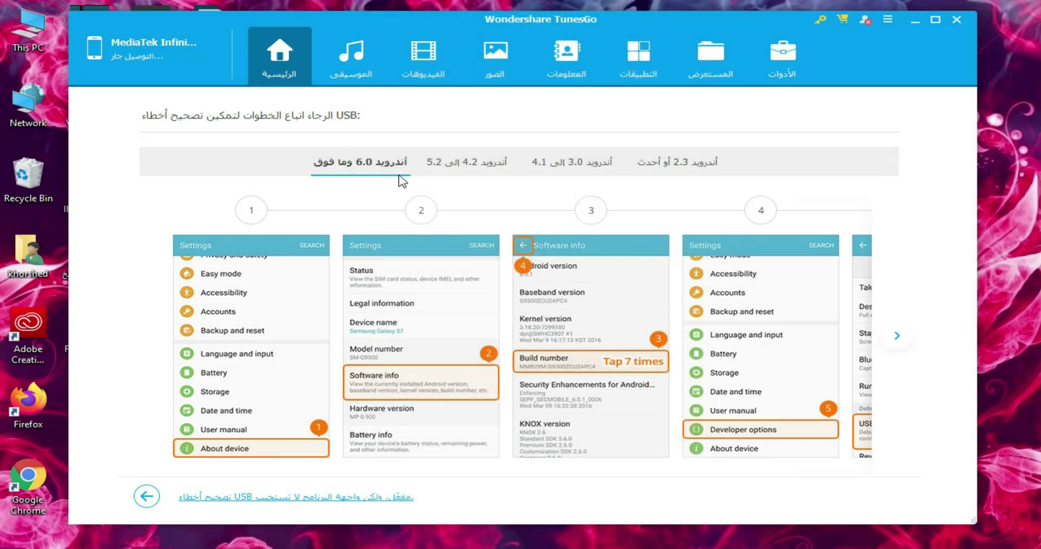
pyautogui.click(461, 162)
pyautogui.click(566, 162)
pyautogui.click(702, 161)
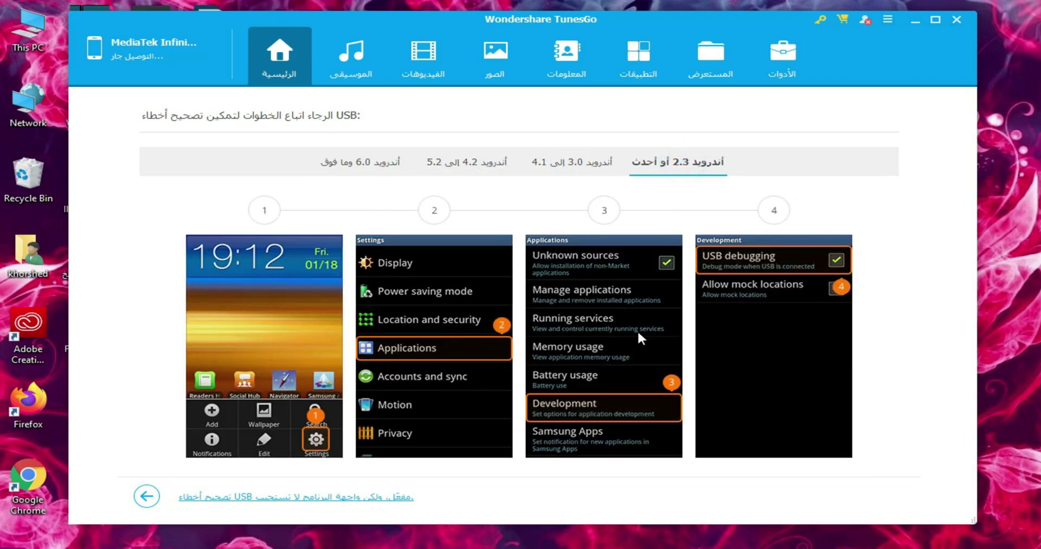
pyautogui.click(379, 162)
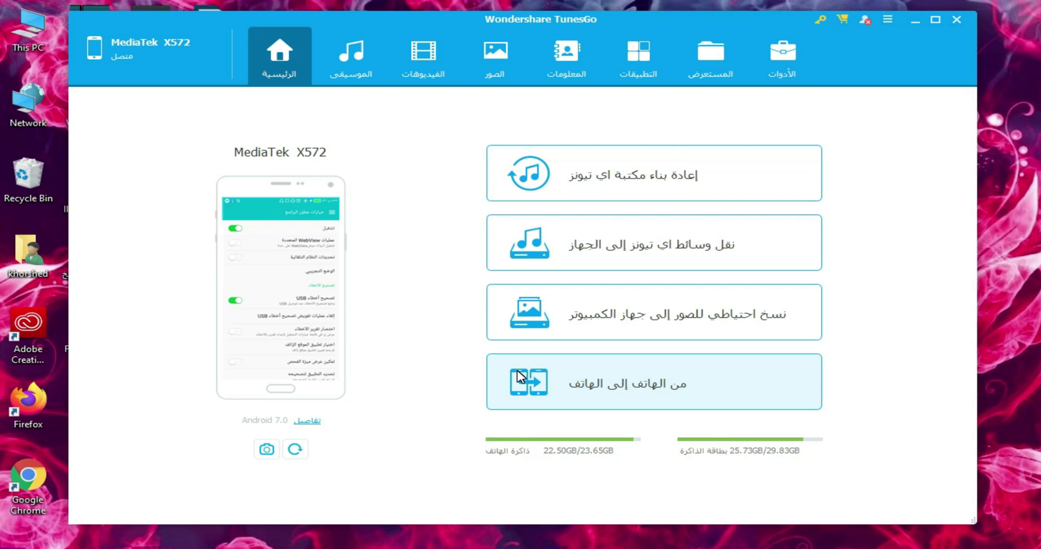
# Step: Browse the connected phone's music library and select the 06:53 song of 6.31 MB
pyautogui.click(353, 65)
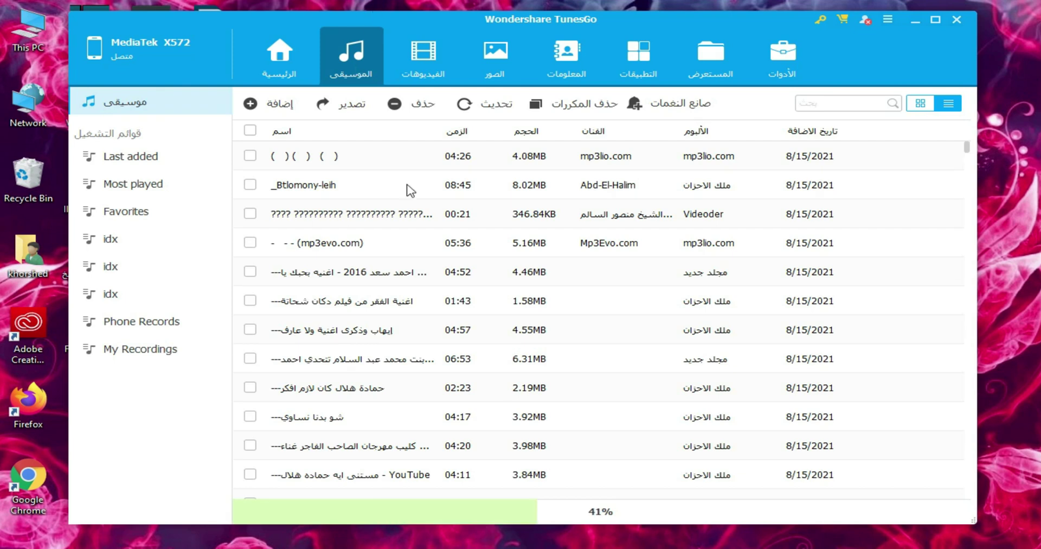
pyautogui.scroll(-2, 250, 191)
pyautogui.click(248, 185)
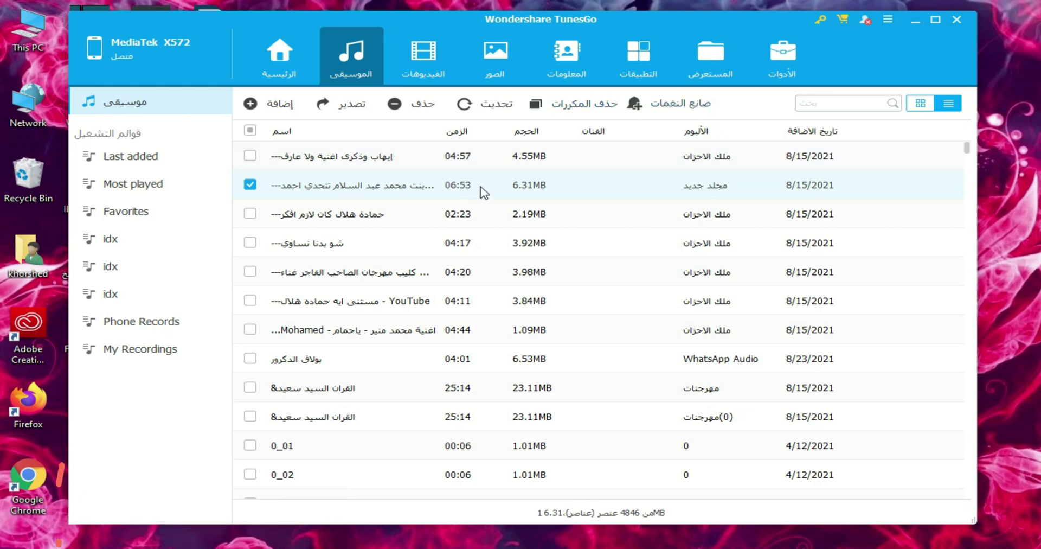
# Step: Browse the thumbnails of the videos stored on the phone
pyautogui.click(418, 65)
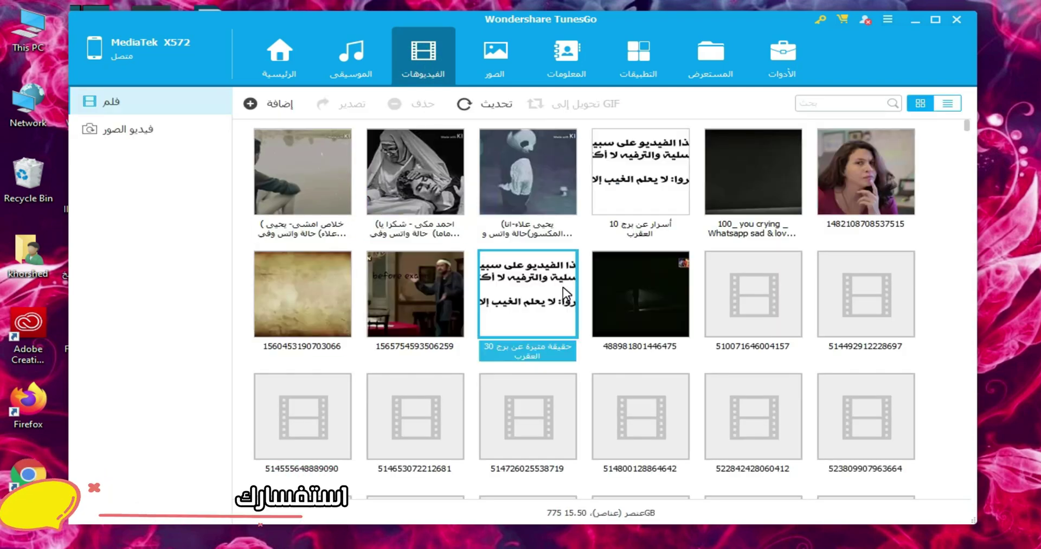
pyautogui.click(718, 277)
pyautogui.scroll(-2, 718, 277)
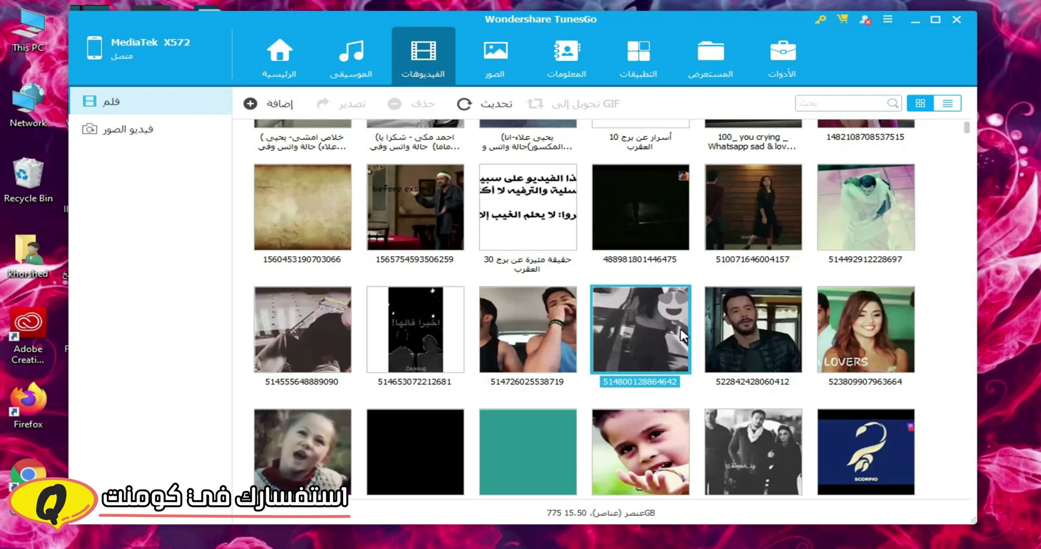
pyautogui.scroll(2, 681, 329)
pyautogui.click(674, 307)
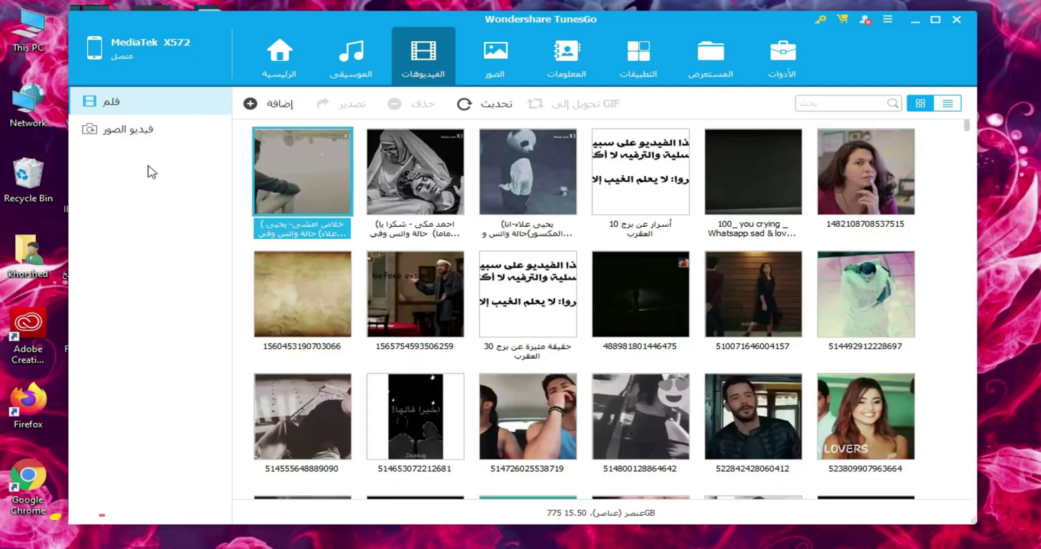
# Step: Look through the phone's photo albums and view the pictures in the Mobizen album
pyautogui.click(514, 70)
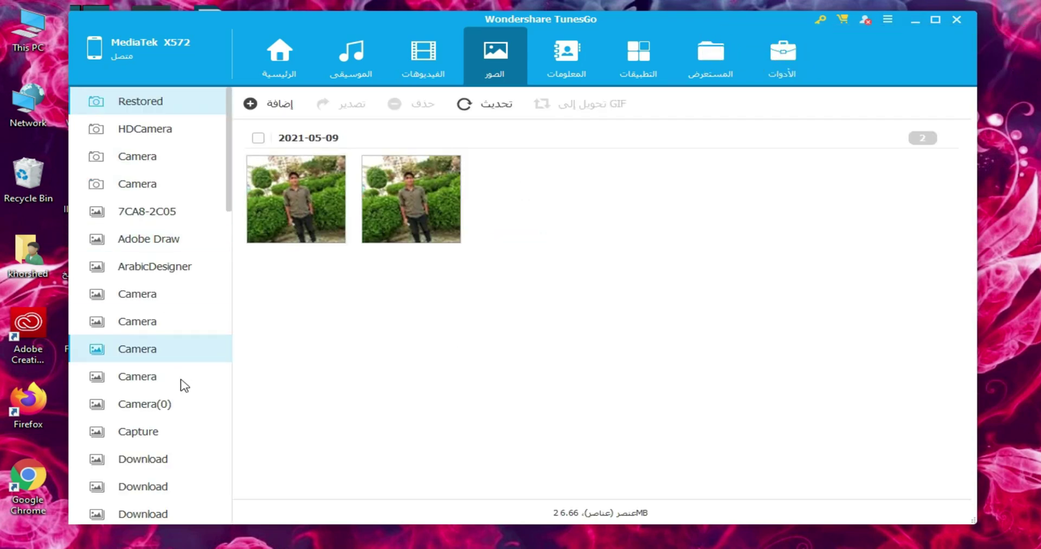
pyautogui.scroll(-5, 181, 383)
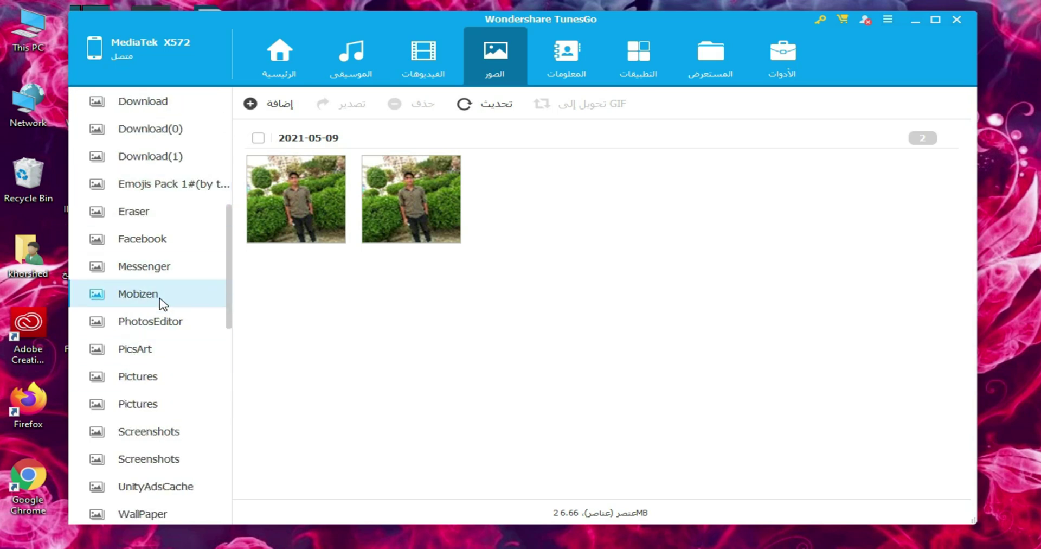
pyautogui.click(163, 301)
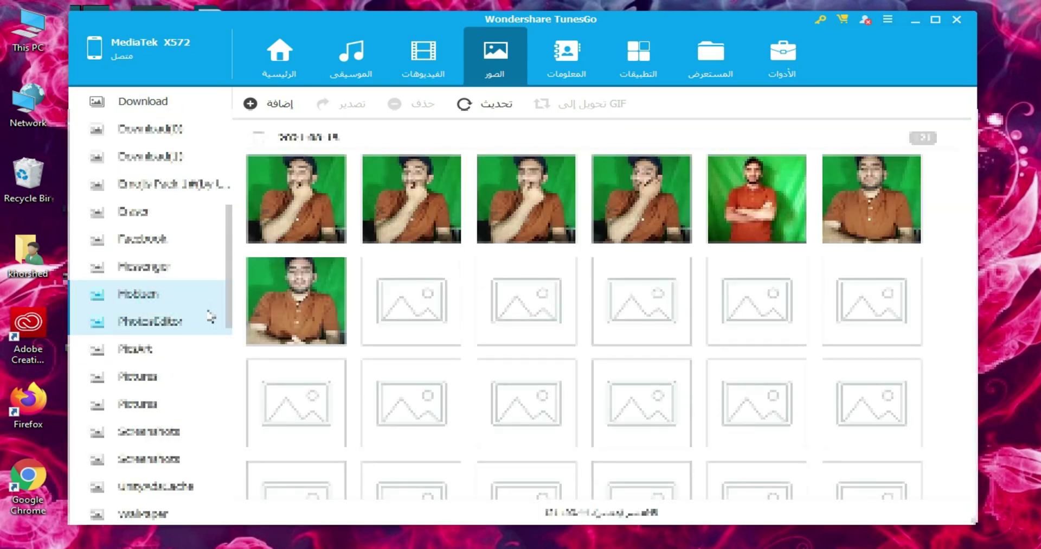
pyautogui.scroll(5, 210, 315)
# Step: Show the phone's contacts, select all of them, and refresh the list
pyautogui.click(575, 61)
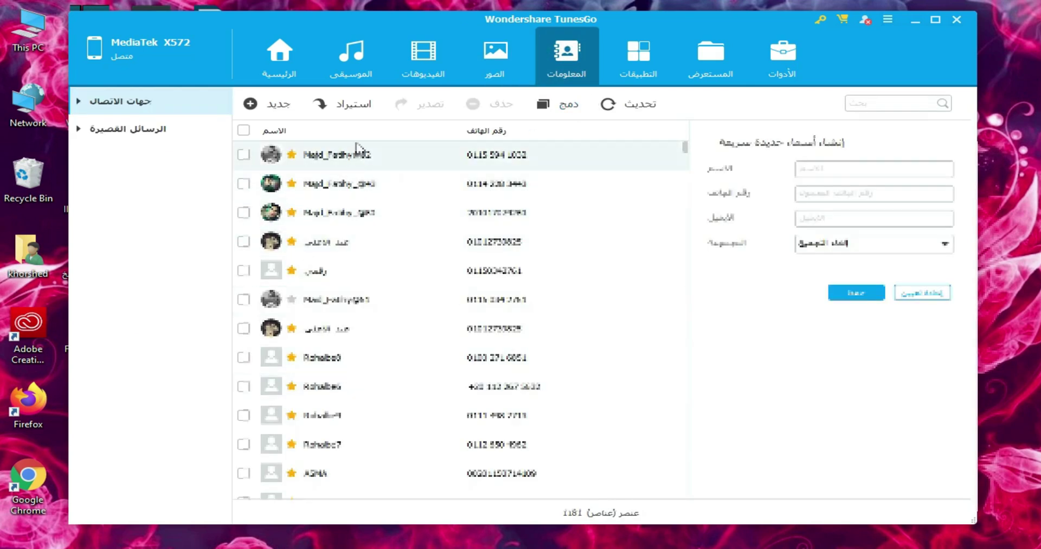
pyautogui.click(244, 131)
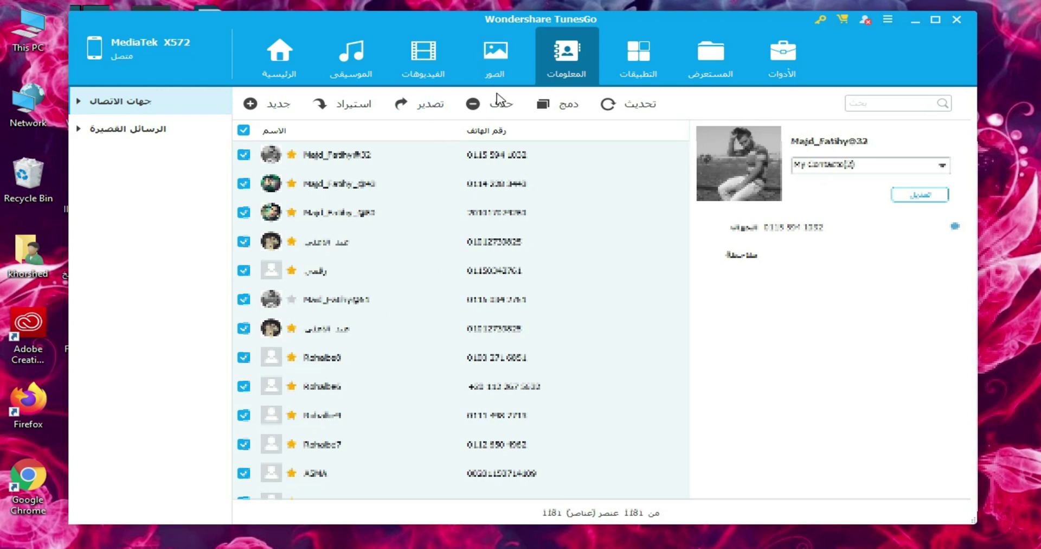
pyautogui.click(618, 111)
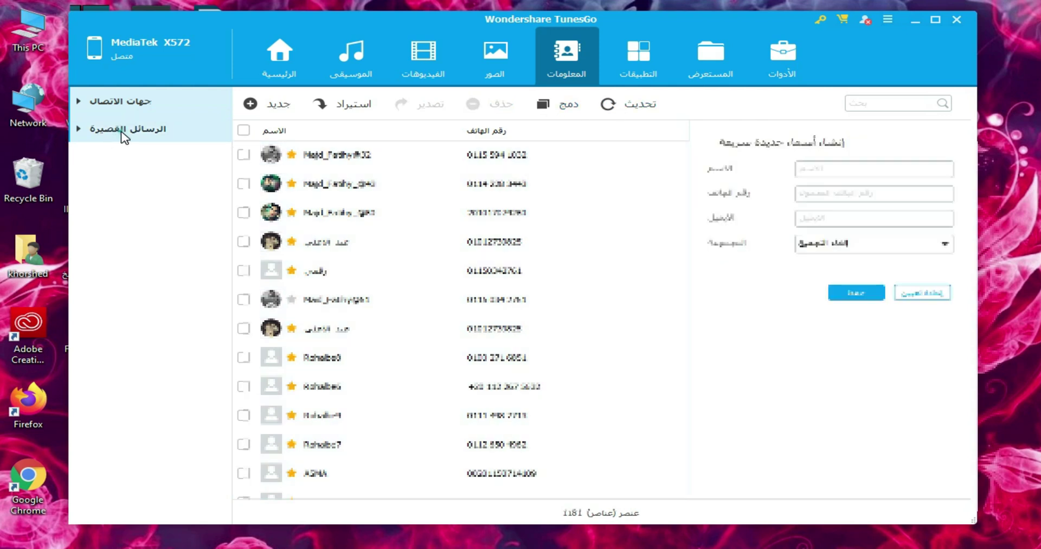
# Step: Show the phone's SMS messages and read through the first conversation in the list
pyautogui.click(122, 131)
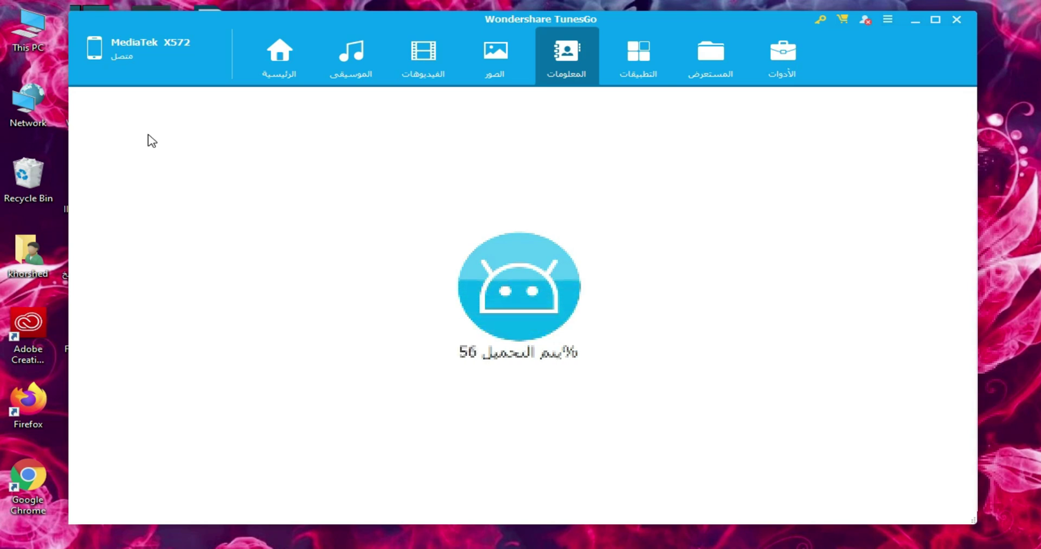
pyautogui.click(417, 167)
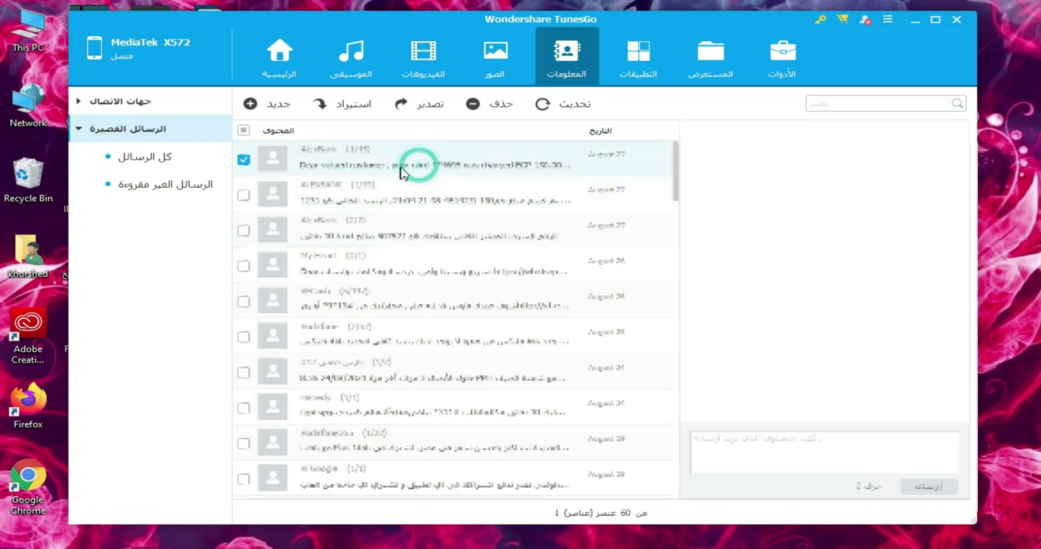
pyautogui.scroll(4, 786, 325)
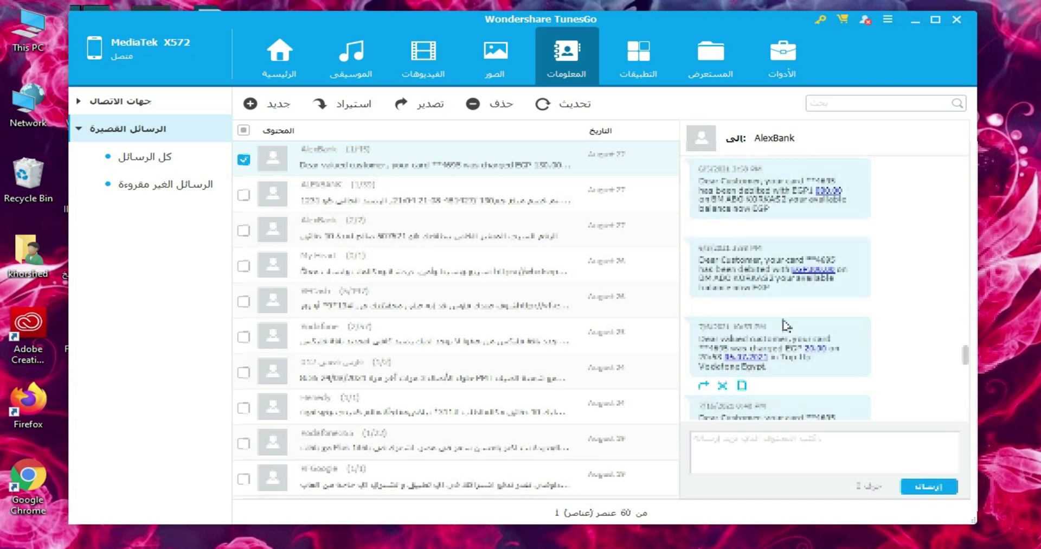
# Step: Look through the user apps installed on the phone and filter the list to system apps
pyautogui.click(636, 75)
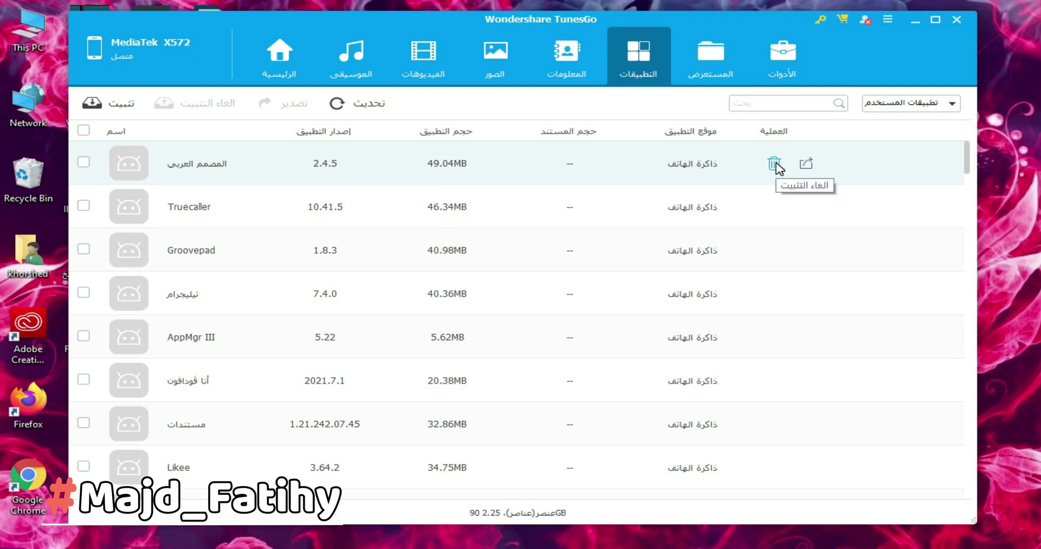
pyautogui.scroll(-6, 734, 249)
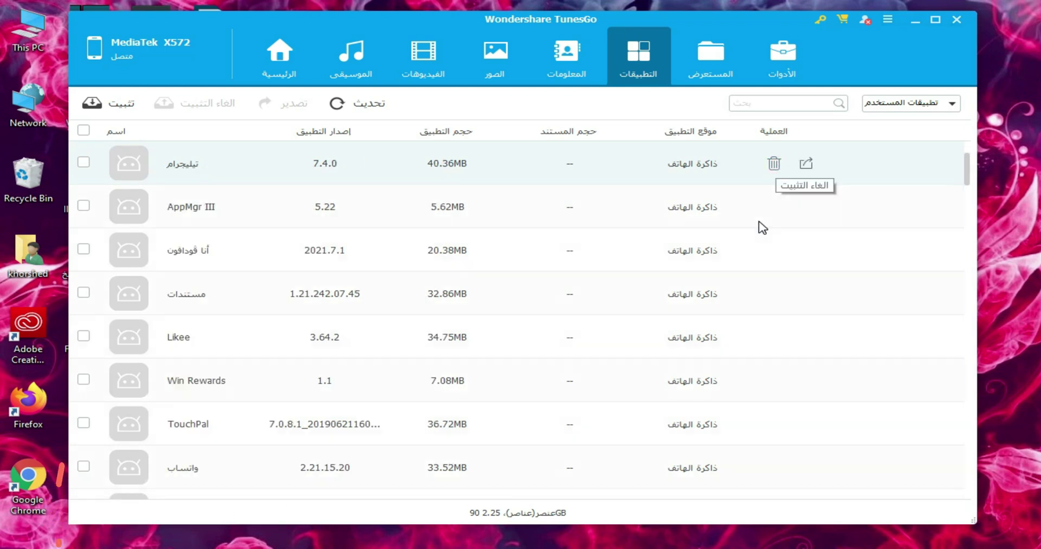
pyautogui.scroll(-5, 607, 309)
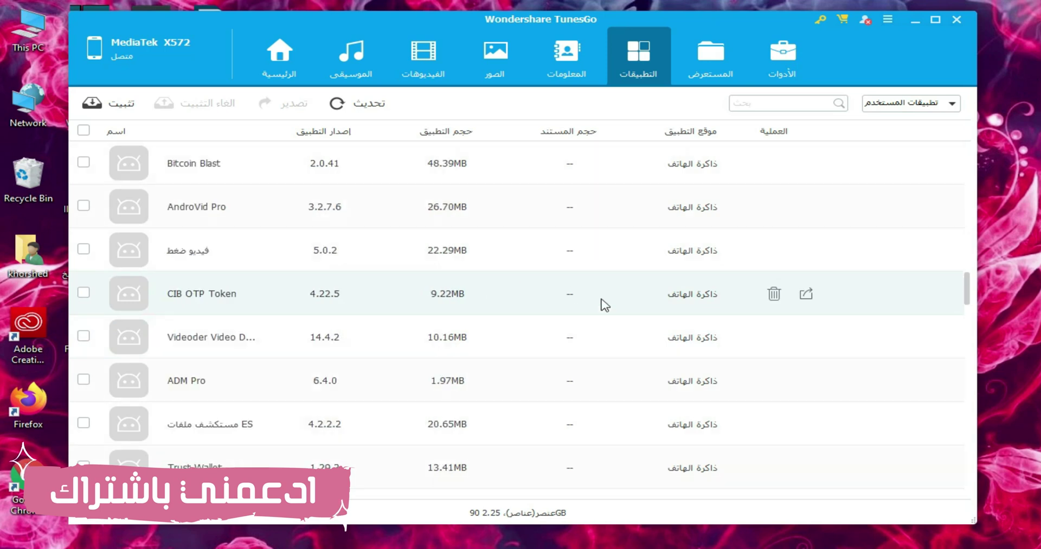
pyautogui.scroll(-4, 531, 335)
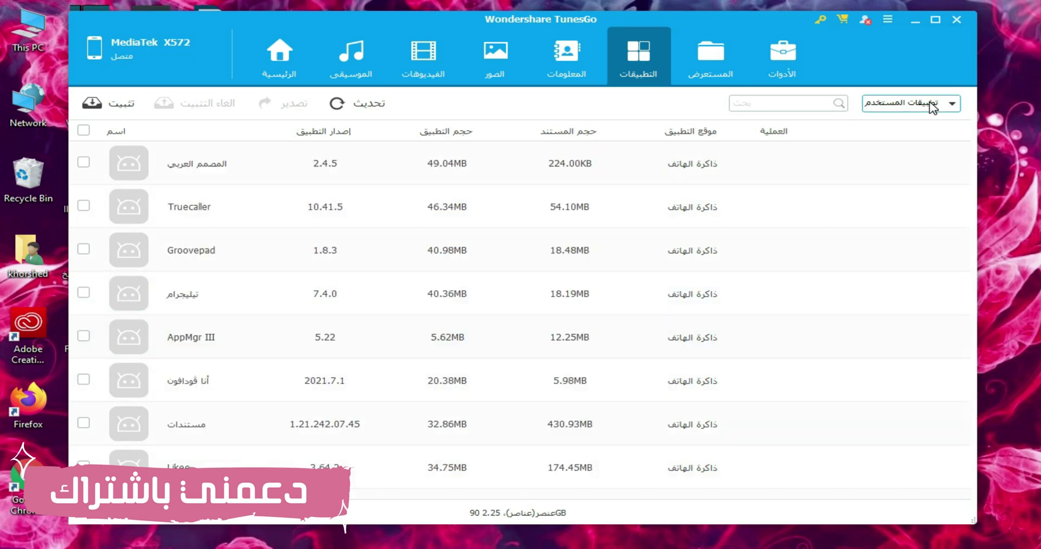
pyautogui.click(870, 108)
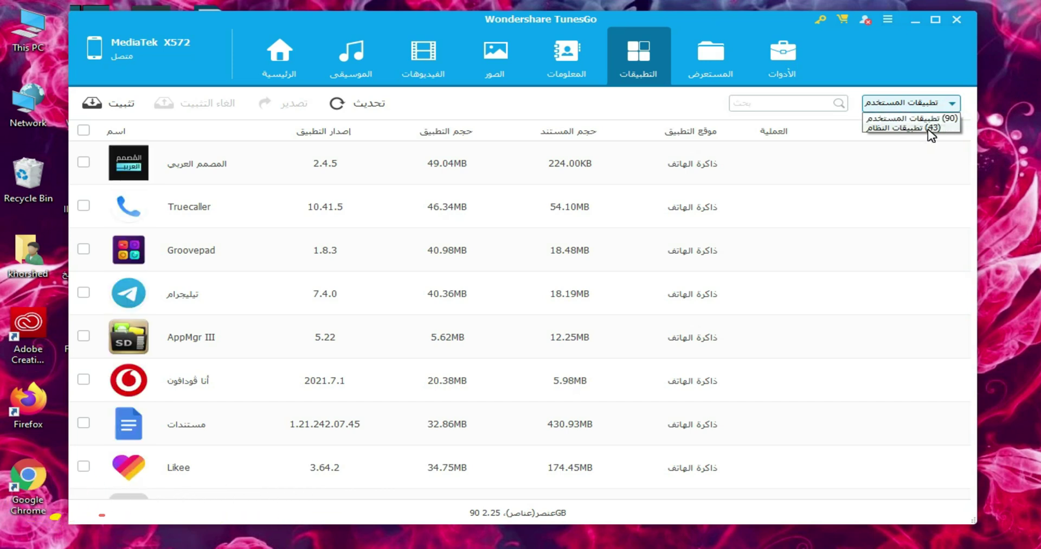
pyautogui.click(928, 129)
# Step: Explore the phone's files by viewing the folders on memory card 1 and memory card 2
pyautogui.click(710, 54)
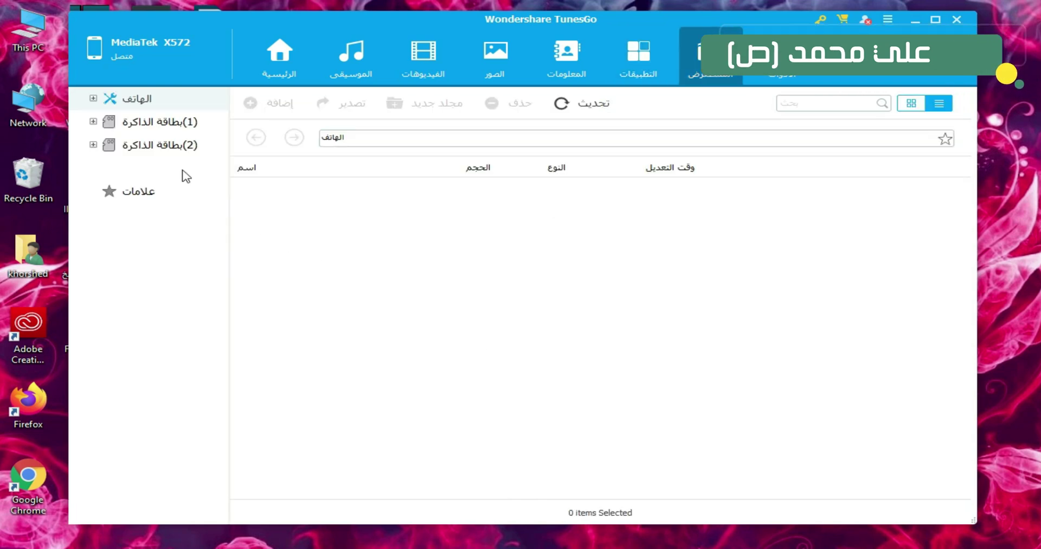
pyautogui.click(149, 121)
pyautogui.scroll(-3, 362, 374)
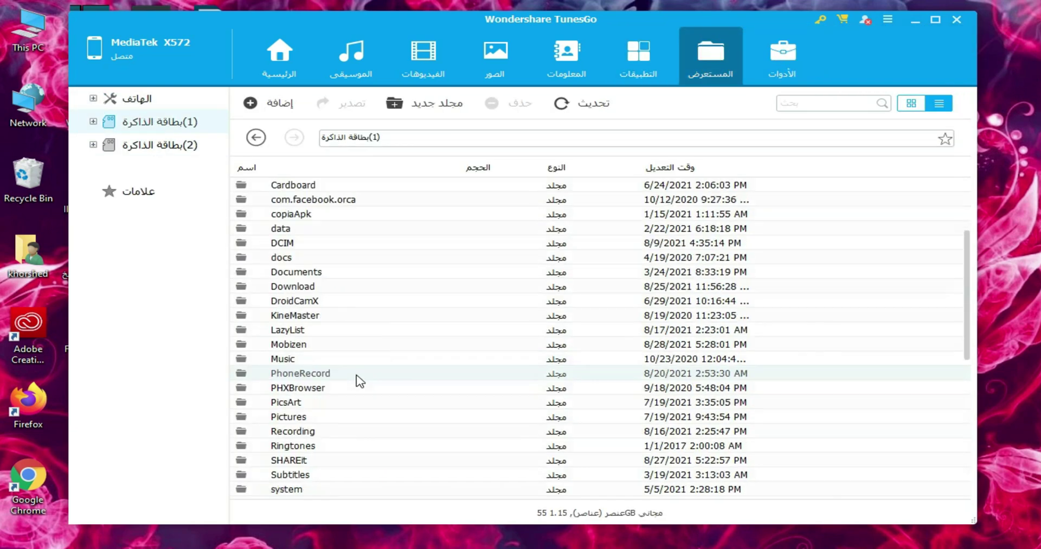
pyautogui.scroll(-7, 360, 382)
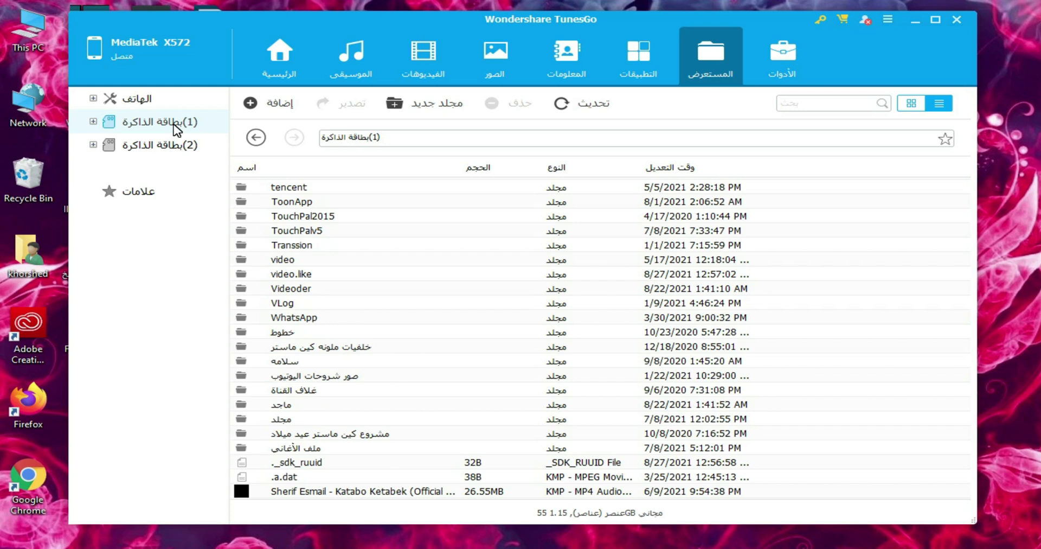
pyautogui.click(154, 146)
pyautogui.scroll(10, 347, 281)
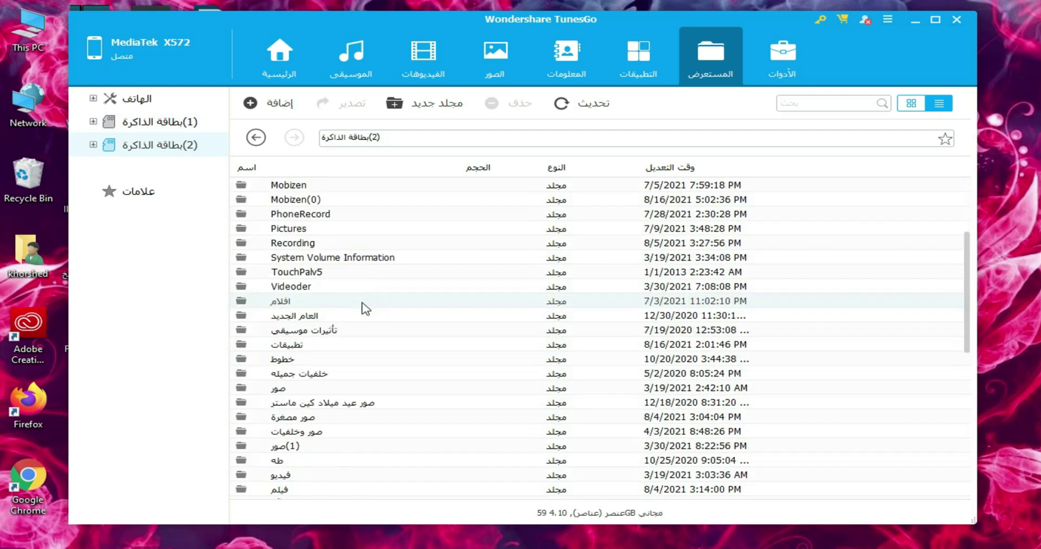
pyautogui.scroll(-3, 355, 390)
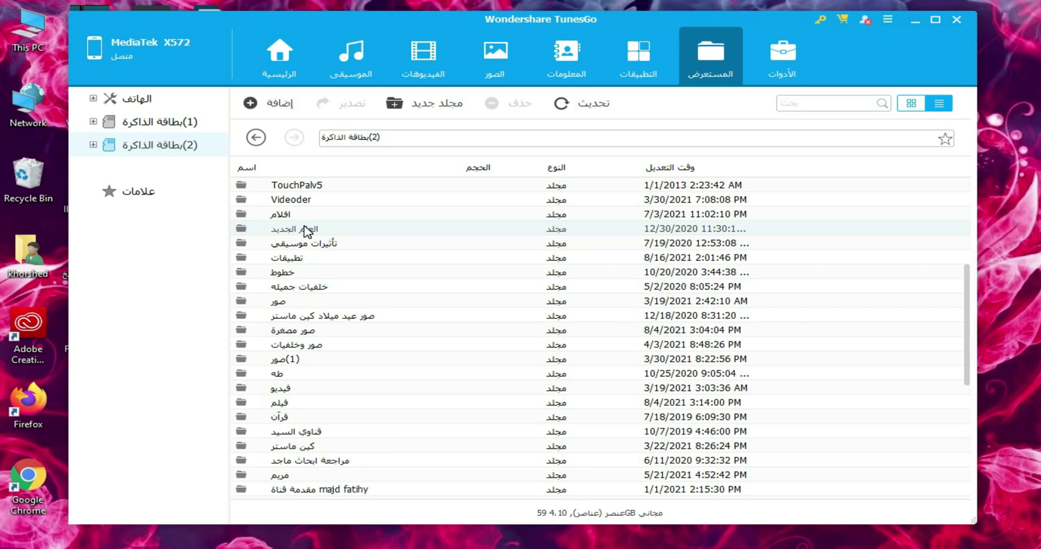
# Step: View the transfer, backup and other tools in the toolbox, and return to the device overview
pyautogui.click(777, 59)
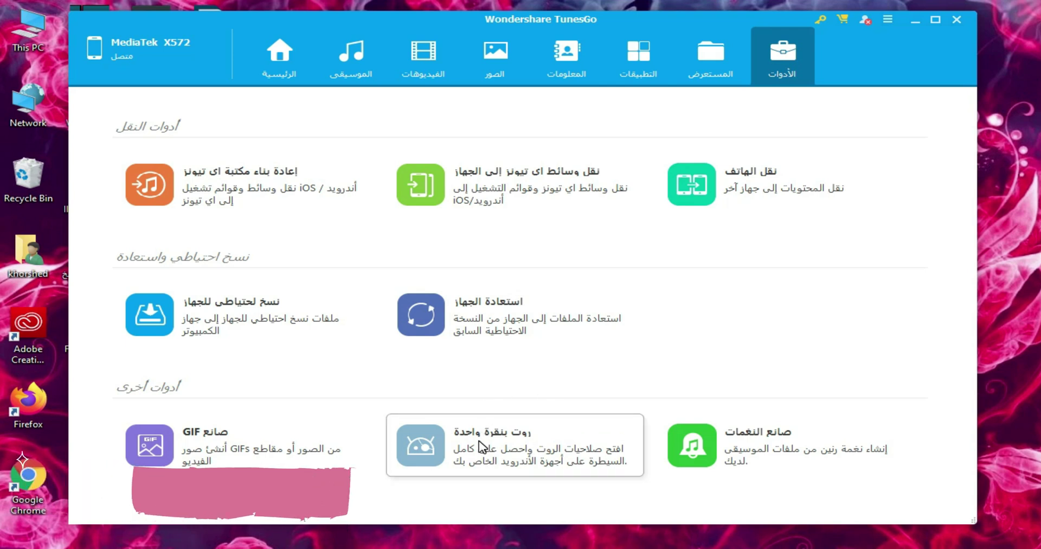
pyautogui.click(261, 70)
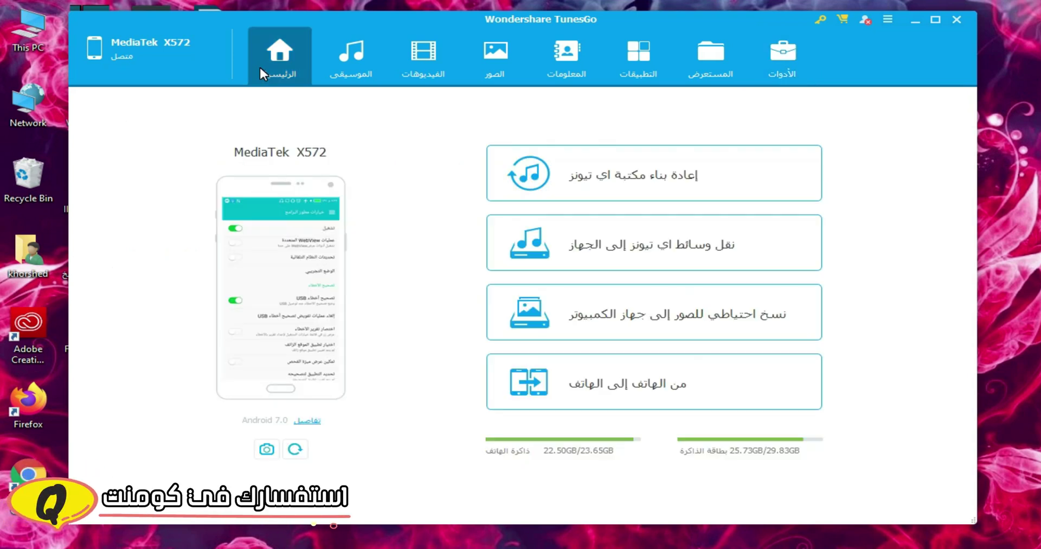